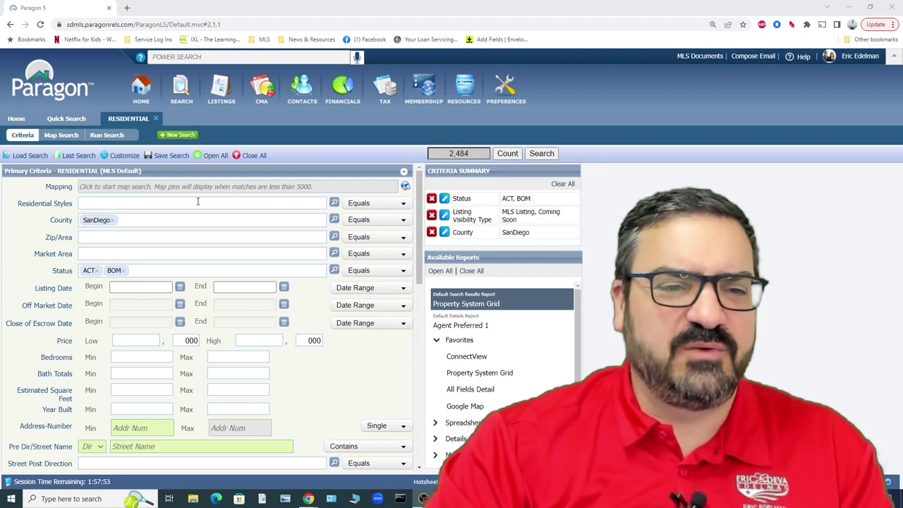
- Remove the San Diego county criterion and restrict the residential search to zip code 92126 (Mira Mesa)
left_click(113, 220)
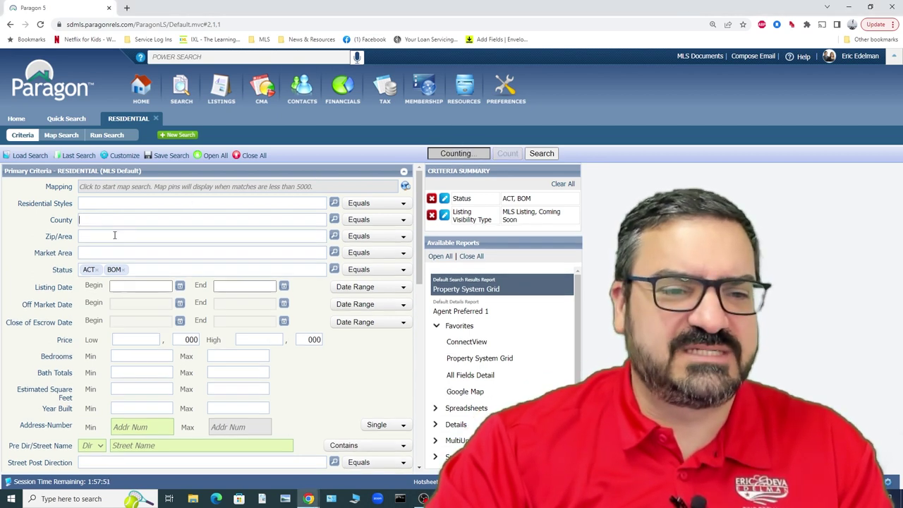
left_click(106, 233)
type("92126")
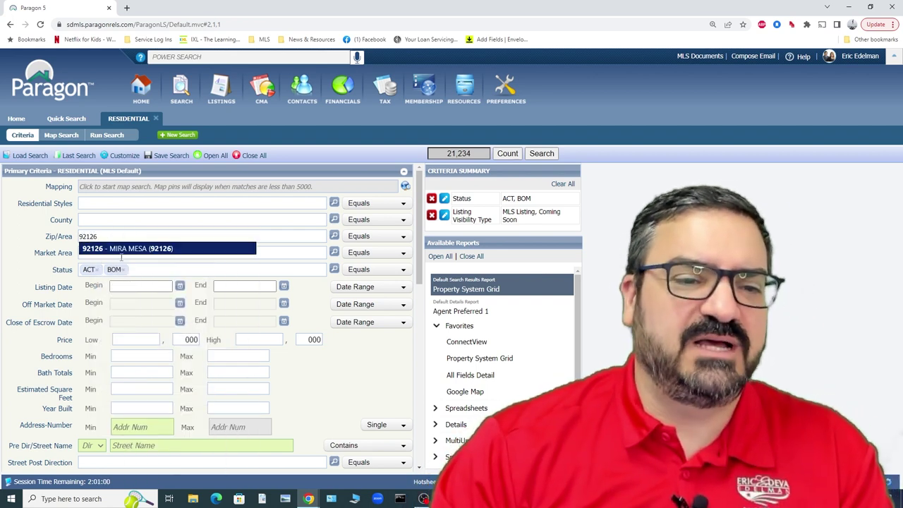
left_click(121, 250)
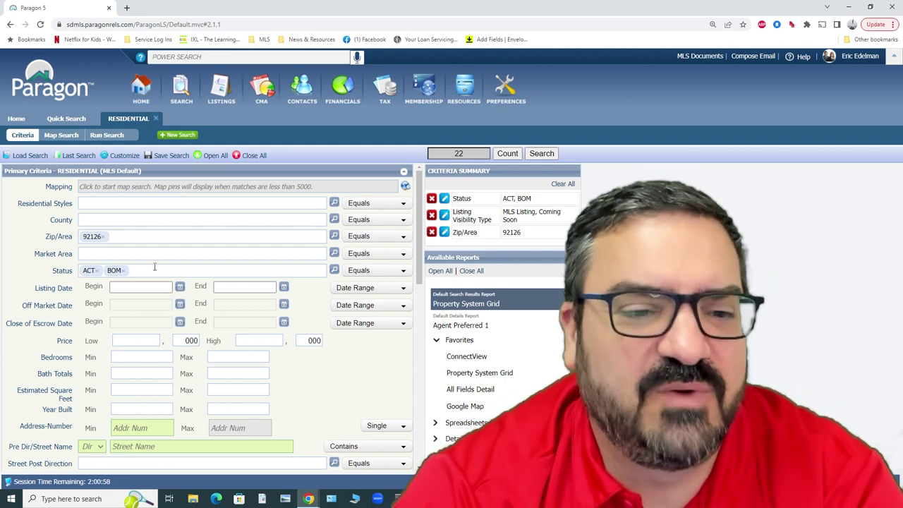
- Add the PEND and SOLD statuses to the search criteria
type("pen")
key("Return")
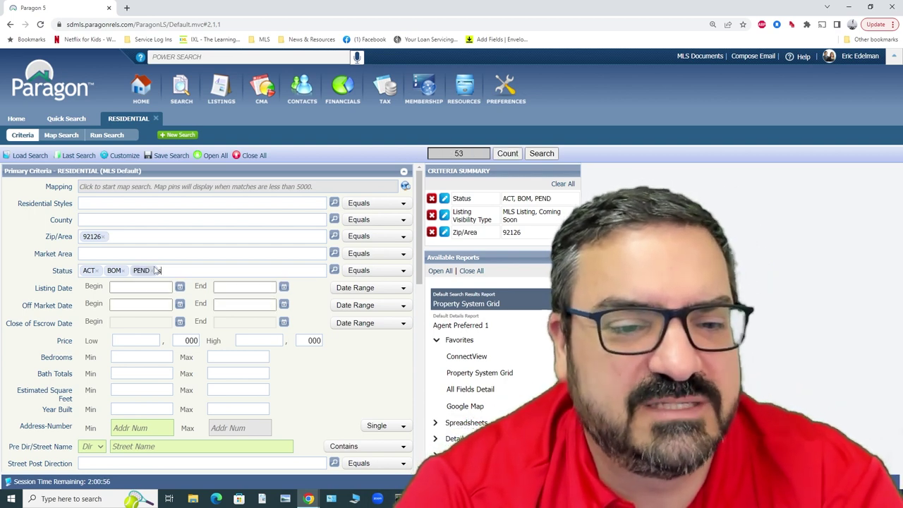
type("sol")
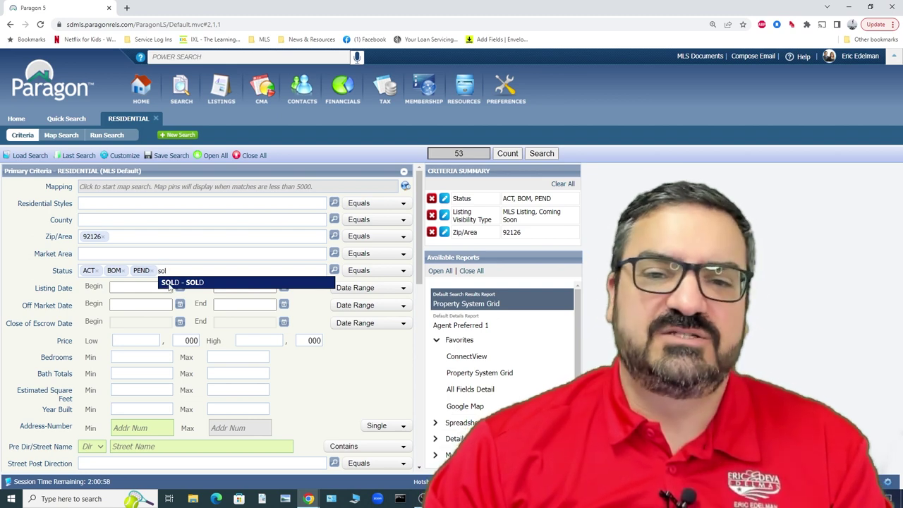
left_click(169, 283)
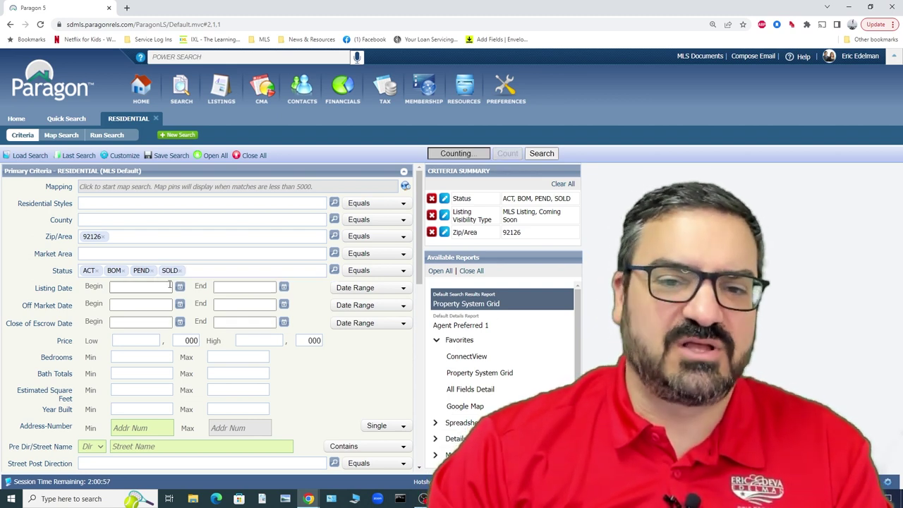
- Limit the close of escrow date to 30 Days Back and run the search
left_click(372, 325)
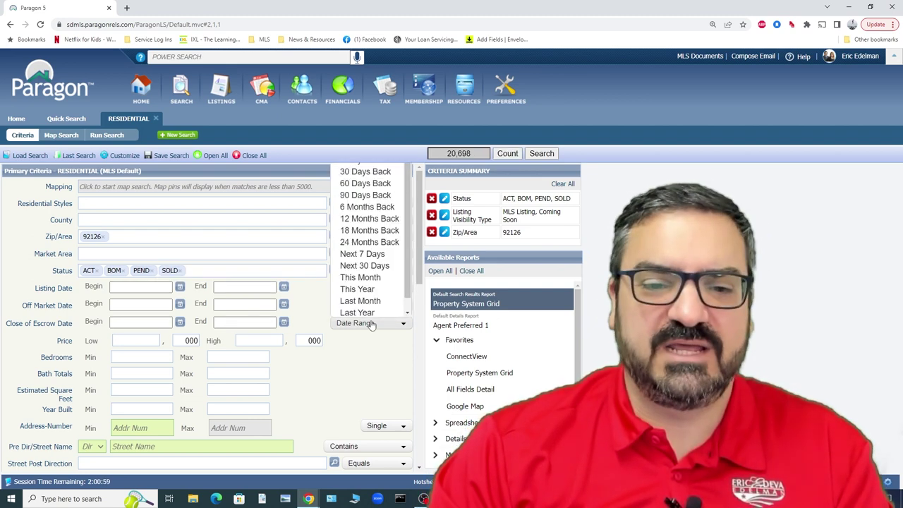
left_click(357, 171)
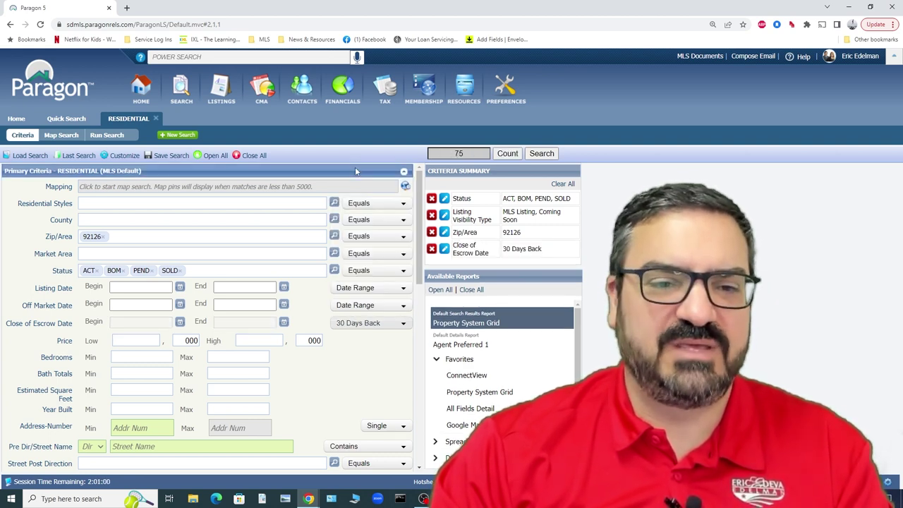
left_click(534, 153)
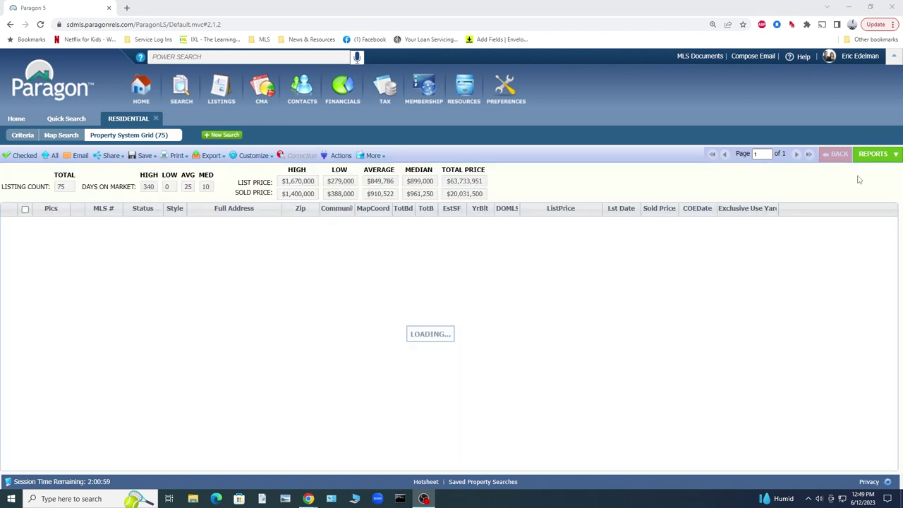
- Display the search results as the CMA Summary report
left_click(873, 159)
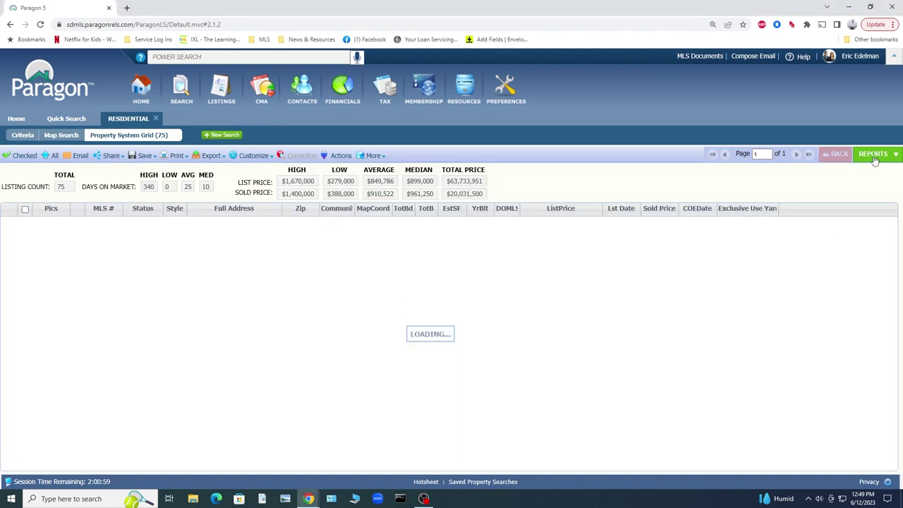
left_click(875, 159)
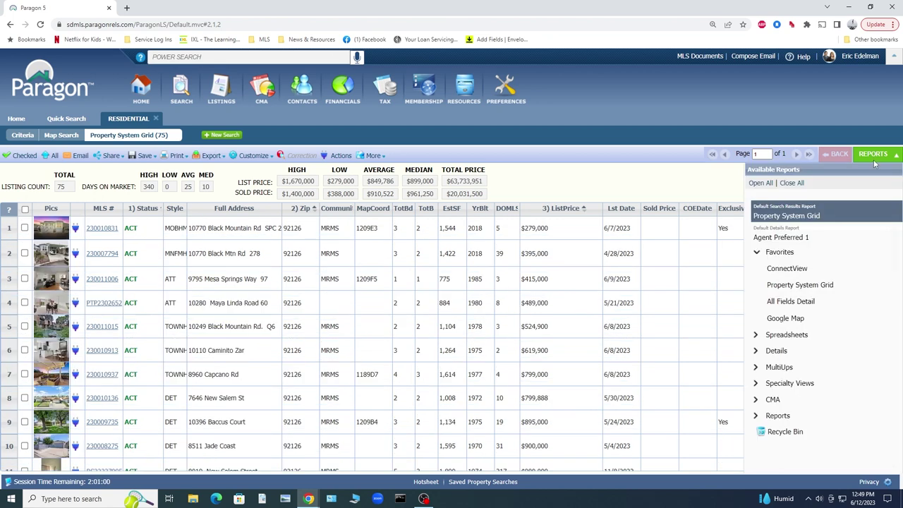
left_click(789, 399)
left_click(788, 432)
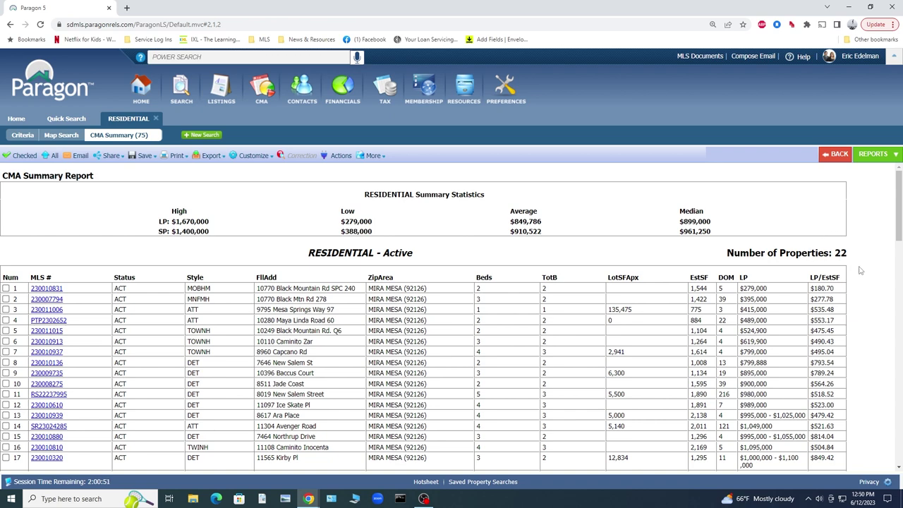
- Review the active, pending and sold sections of the CMA Summary report, comparing property counts, days on market and average and median prices
scroll(862, 272, "down", 2)
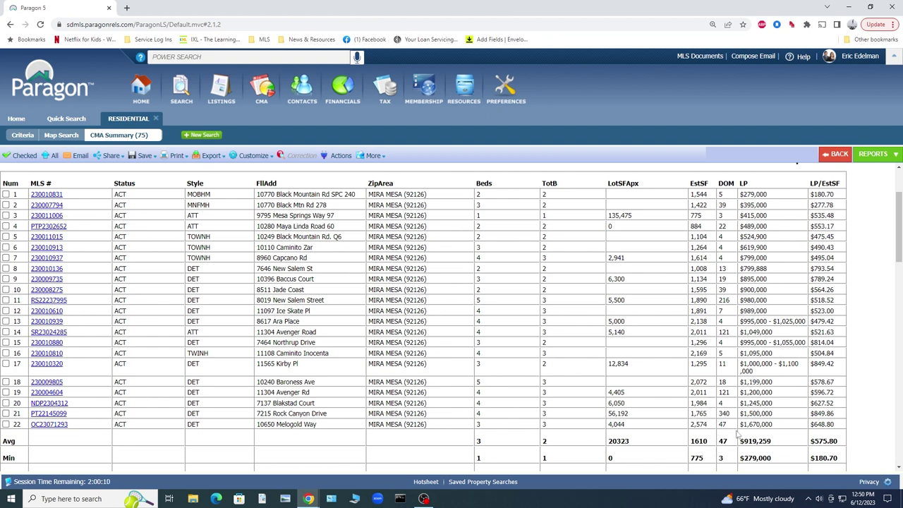
scroll(738, 435, "down", 2)
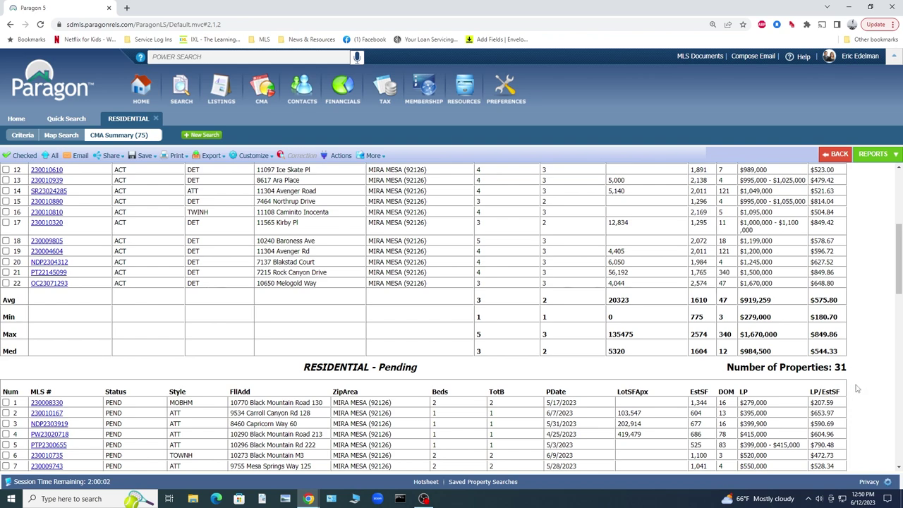
scroll(855, 388, "down", 3)
scroll(857, 388, "down", 1)
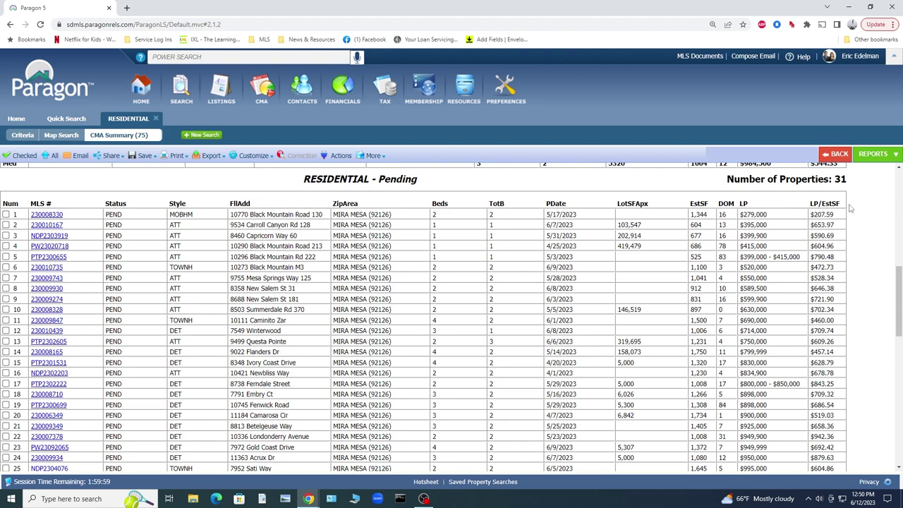
scroll(857, 238, "down", 3)
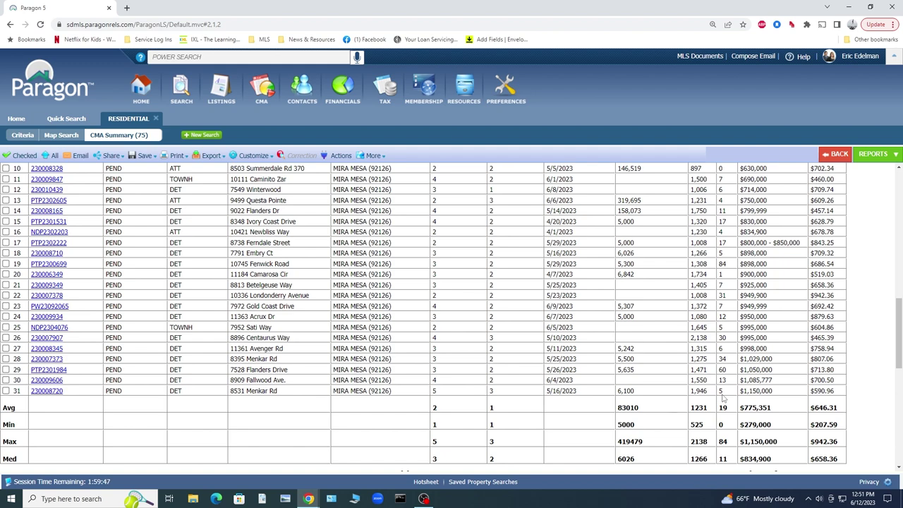
scroll(722, 398, "up", 3)
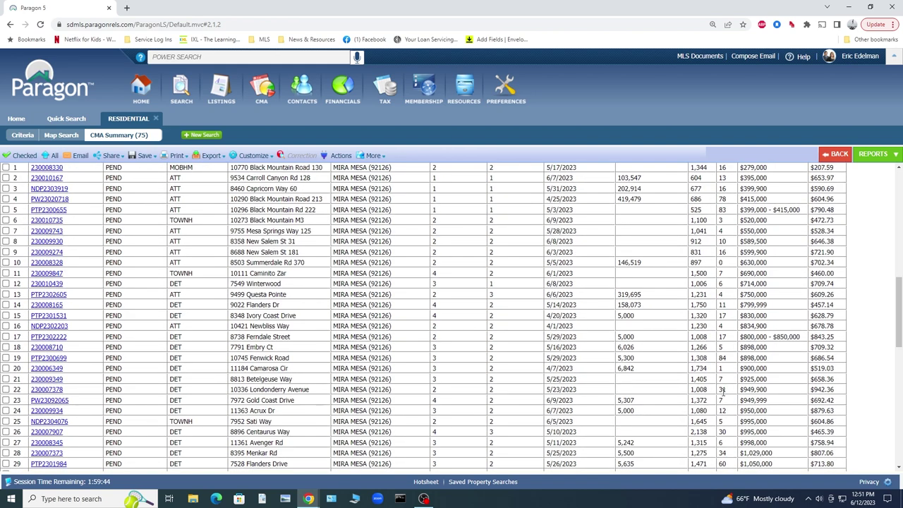
scroll(723, 395, "down", 3)
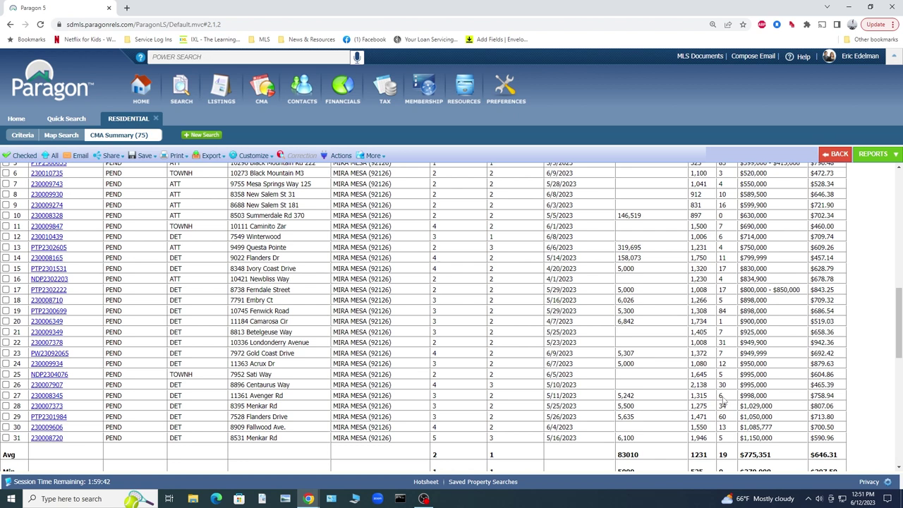
scroll(723, 402, "down", 3)
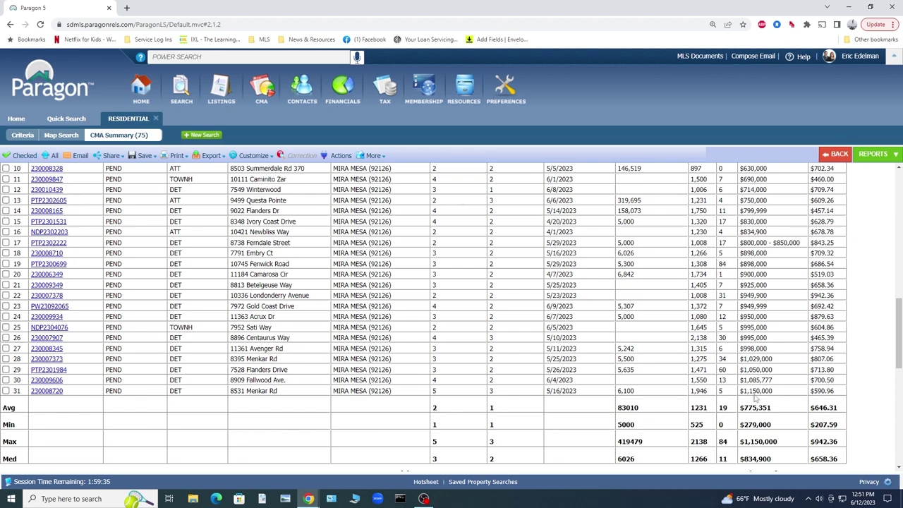
scroll(756, 399, "down", 3)
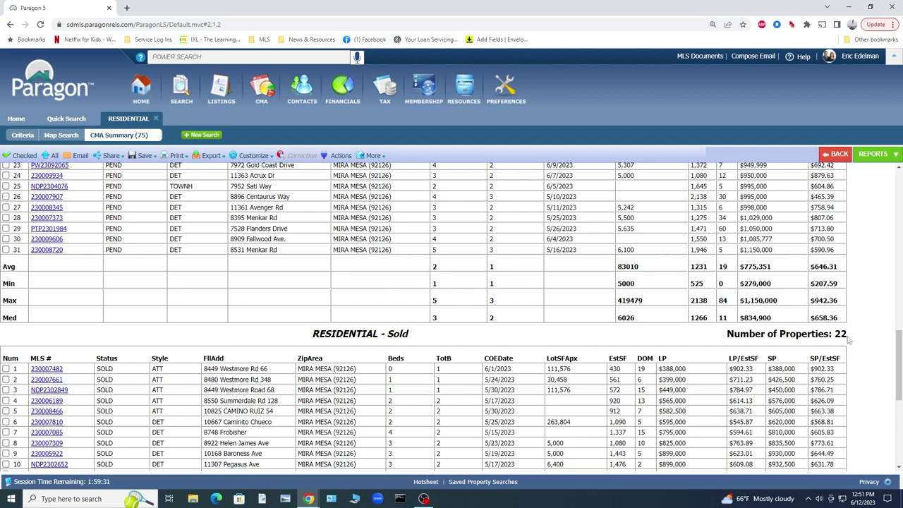
scroll(831, 356, "down", 4)
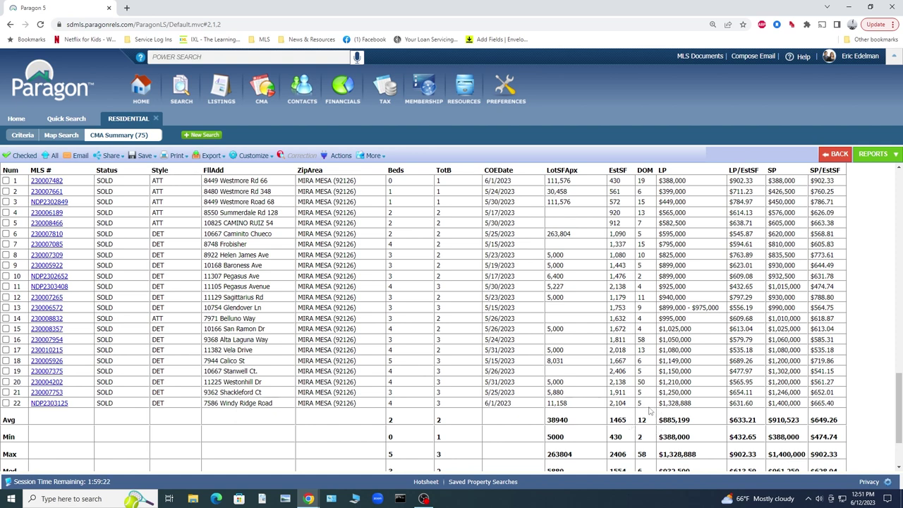
scroll(650, 427, "up", 2)
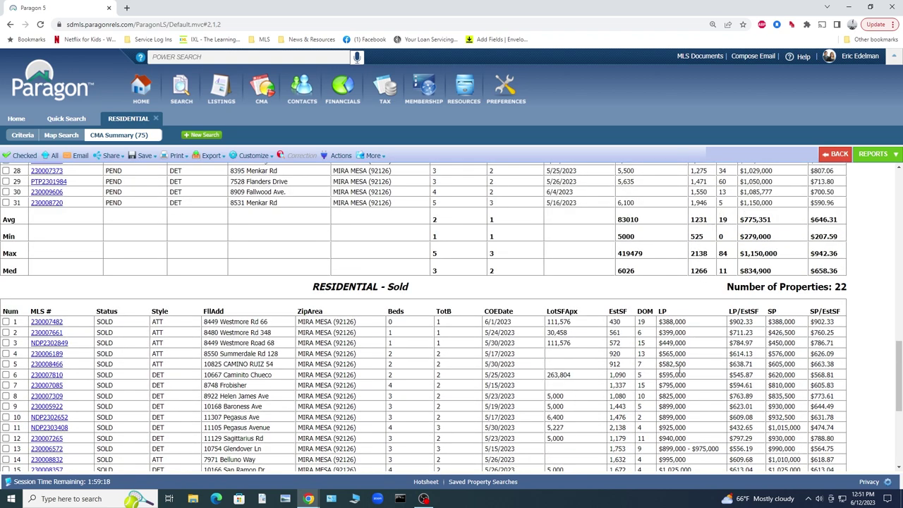
scroll(650, 369, "down", 3)
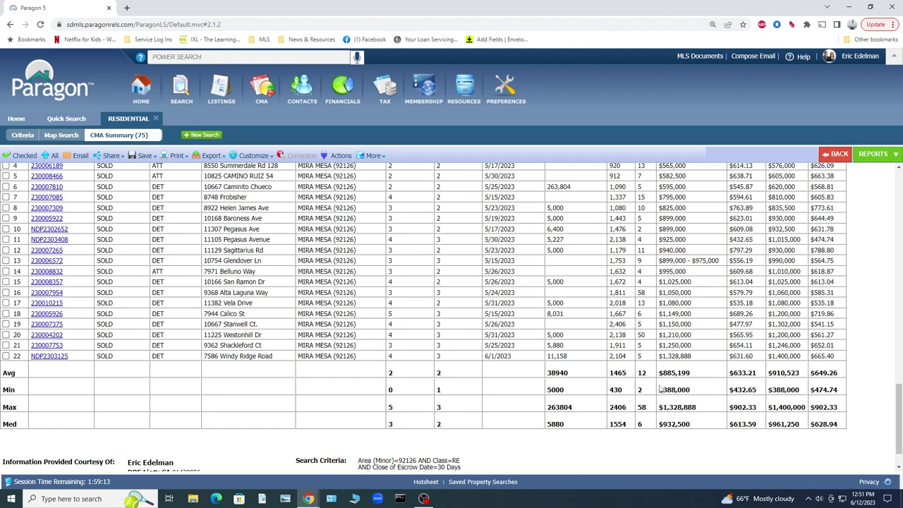
scroll(660, 388, "up", 2)
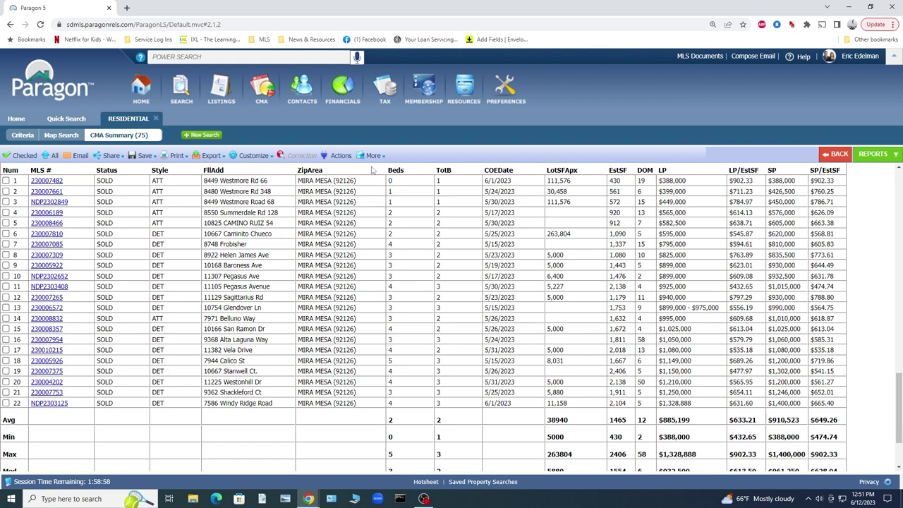
- Switch to InfoSparks from the MLS resources and add zip code 92126 as a second area alongside San Diego County
left_click(456, 103)
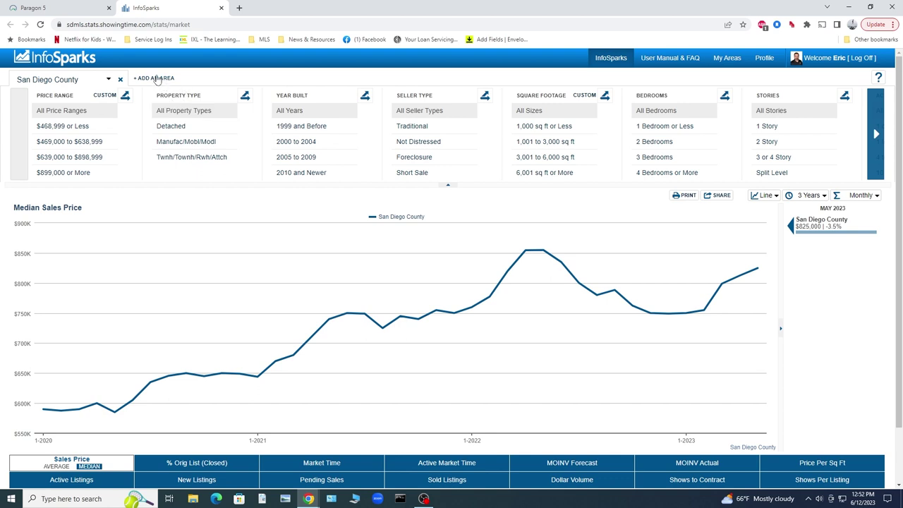
left_click(161, 79)
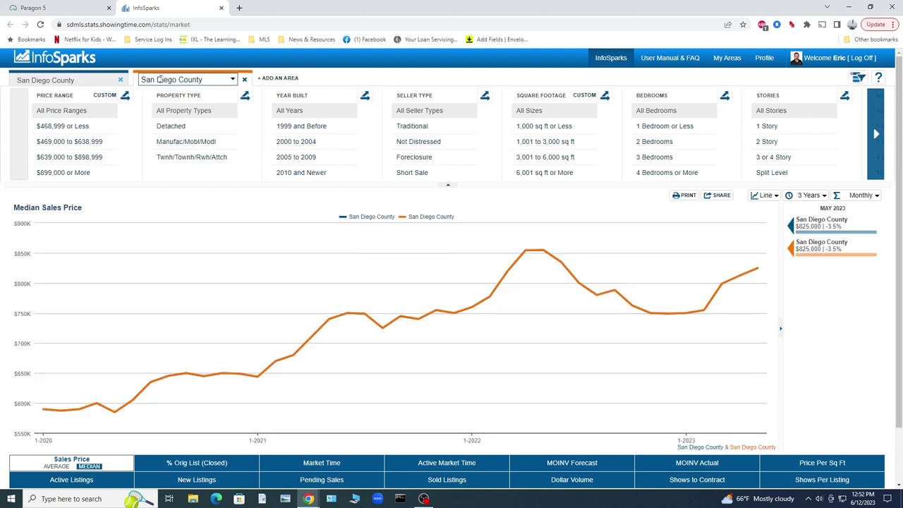
left_click(161, 79)
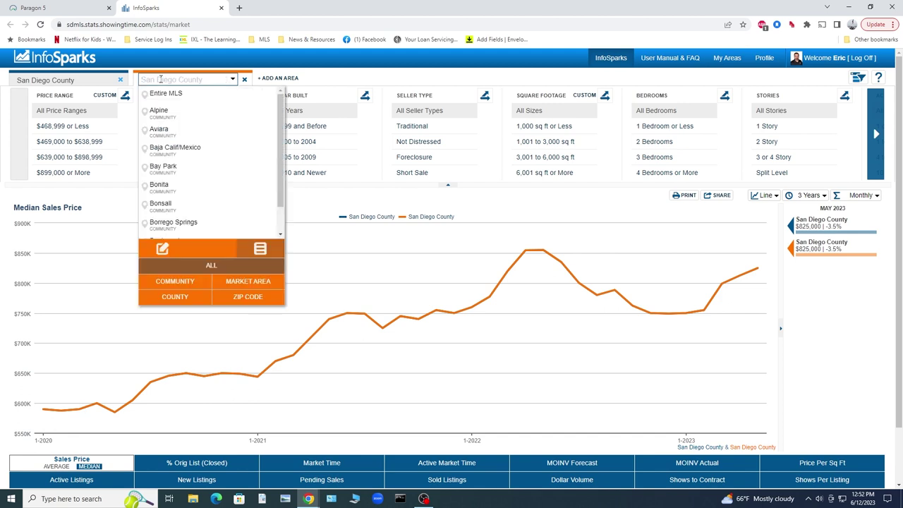
type("92126")
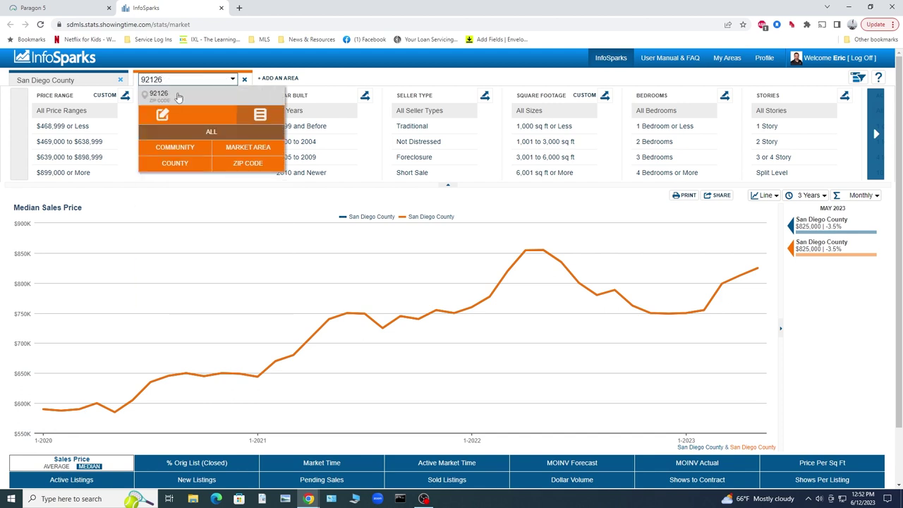
left_click(175, 95)
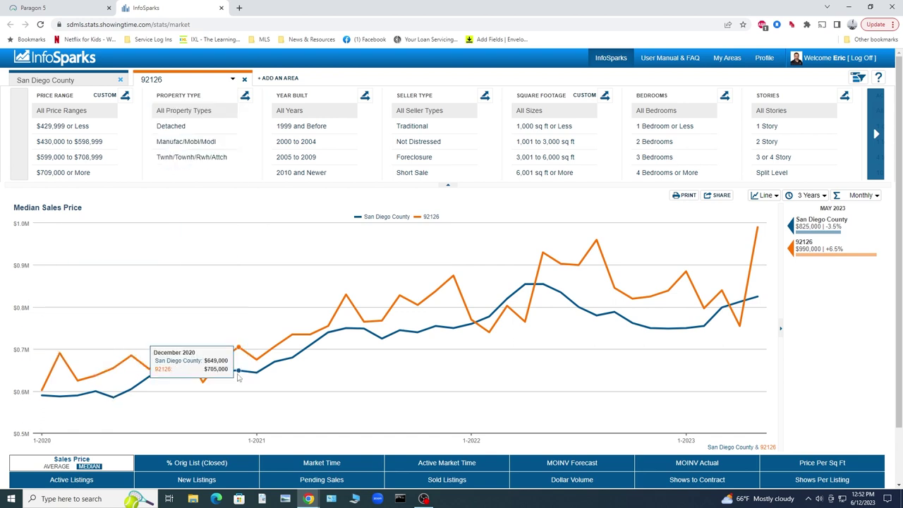
- Chart the average percent of original list price for San Diego County and 92126 and examine the trend
left_click(173, 469)
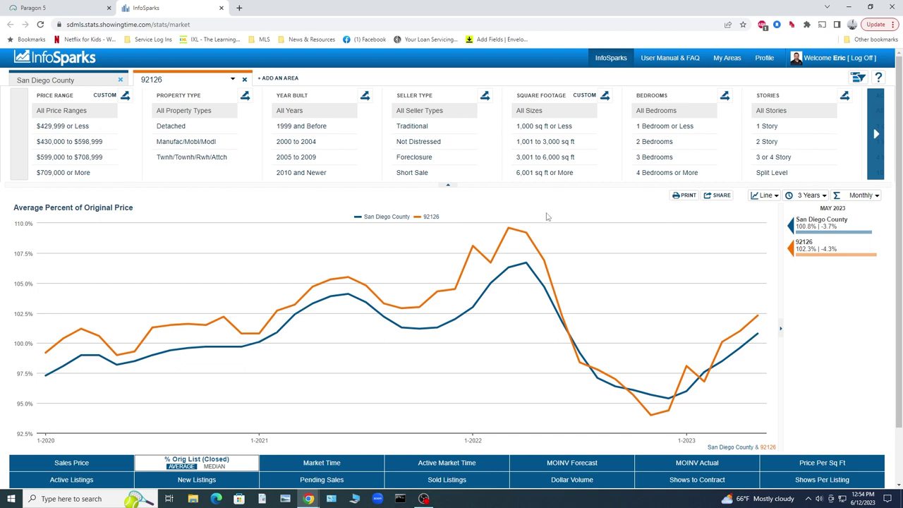
mouse_move(542, 228)
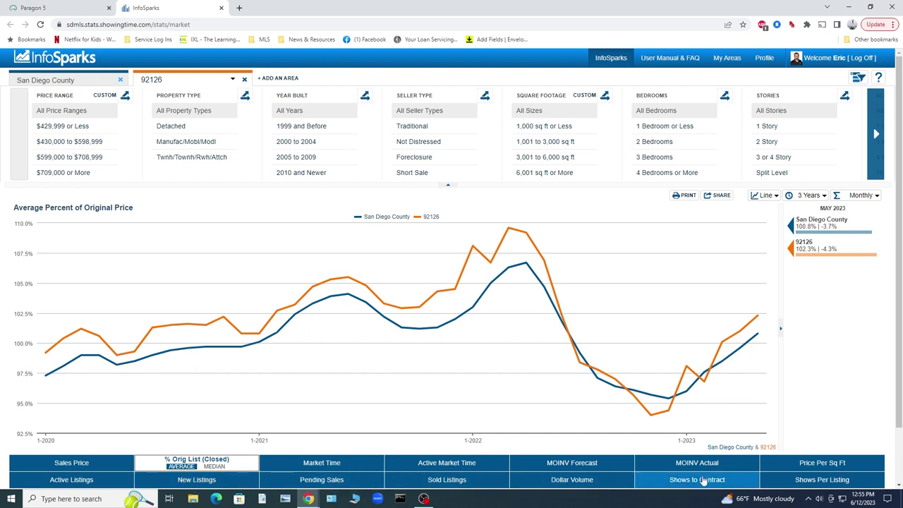
scroll(900, 437, "down", 1)
scroll(900, 438, "down", 2)
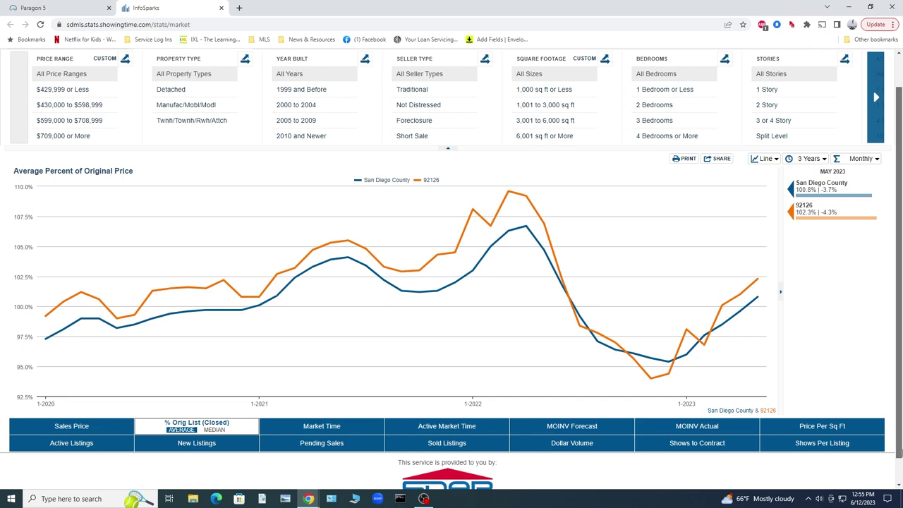
scroll(900, 438, "up", 2)
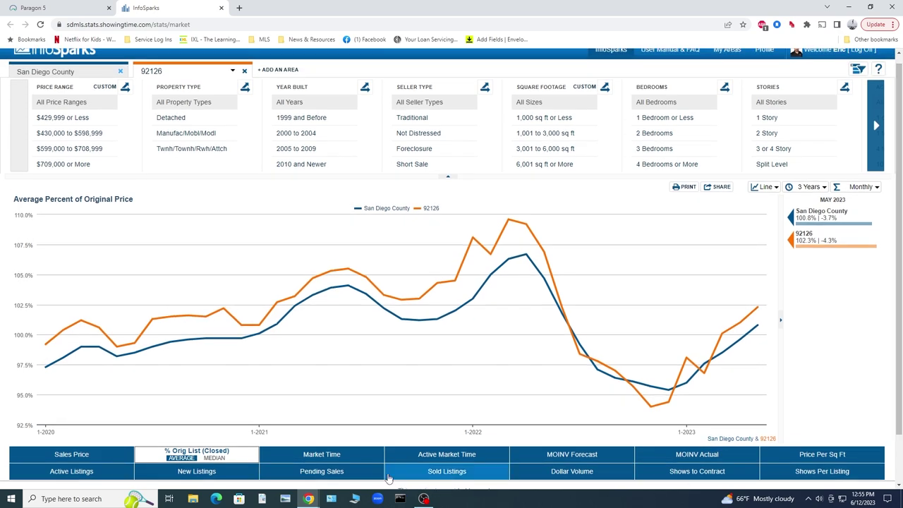
- Check the average market time chart for both areas and return to the percent of original list price chart to inspect its recent months
left_click(345, 457)
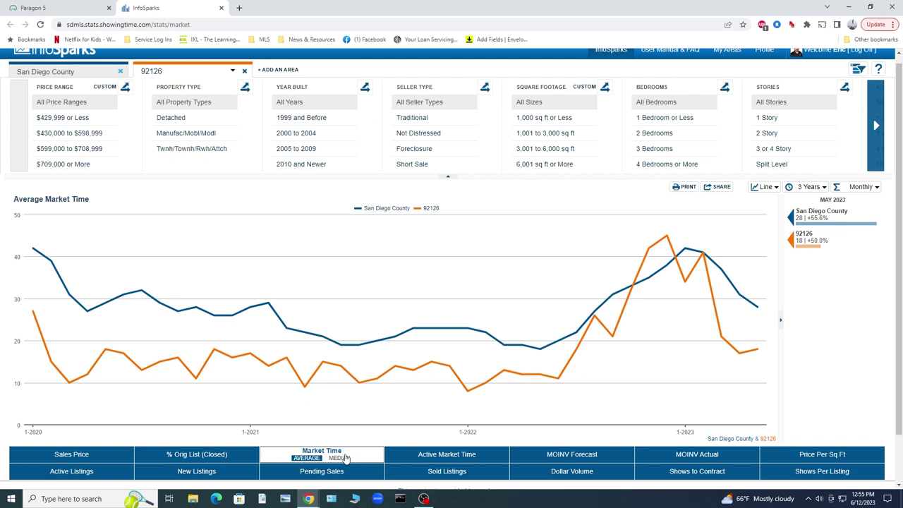
mouse_move(757, 353)
left_click(169, 455)
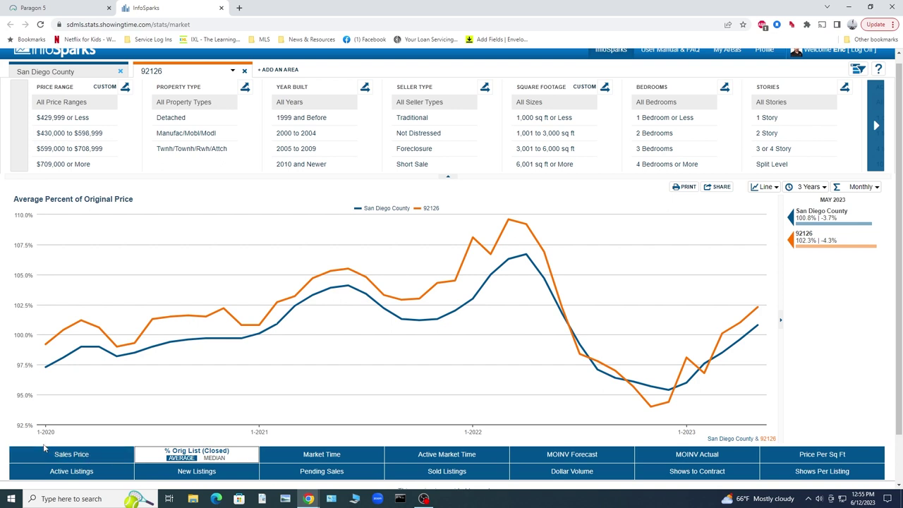
mouse_move(663, 405)
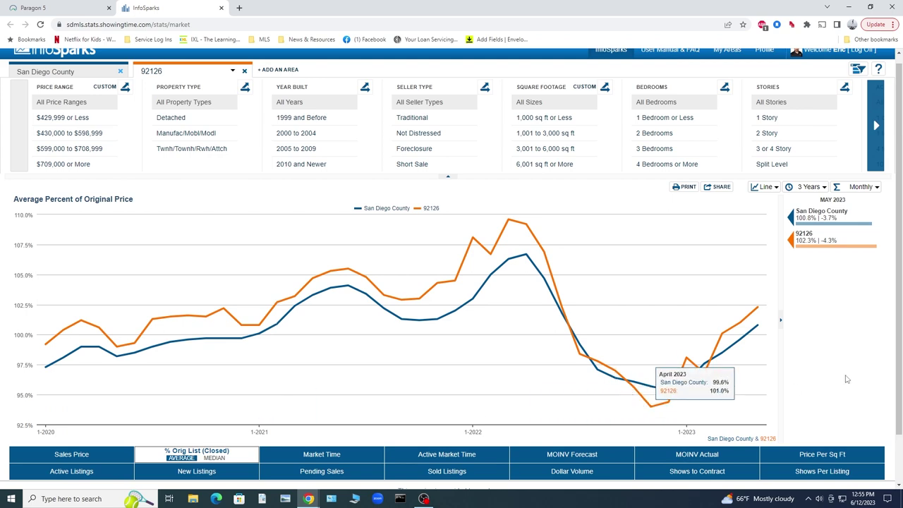